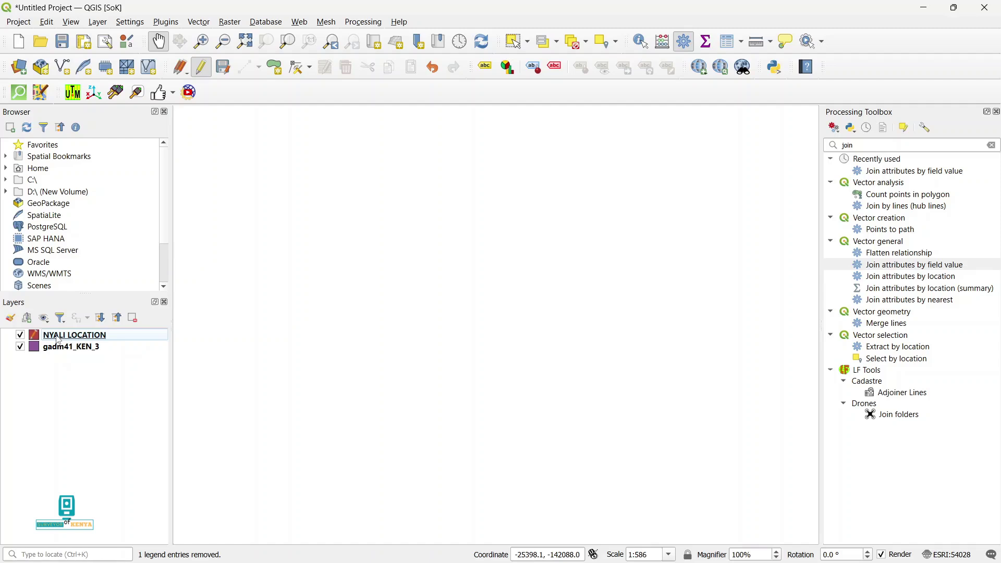
# Step: Compare the Population Density spreadsheet in Excel with the NYALI LOCATION attribute table in QGIS
pyautogui.moveTo(137, 562)
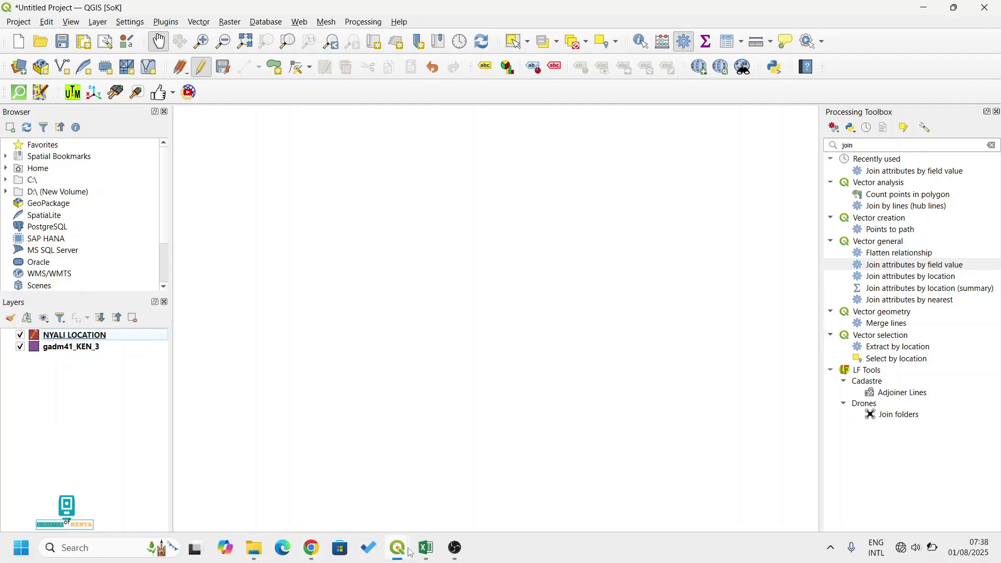
pyautogui.click(403, 510)
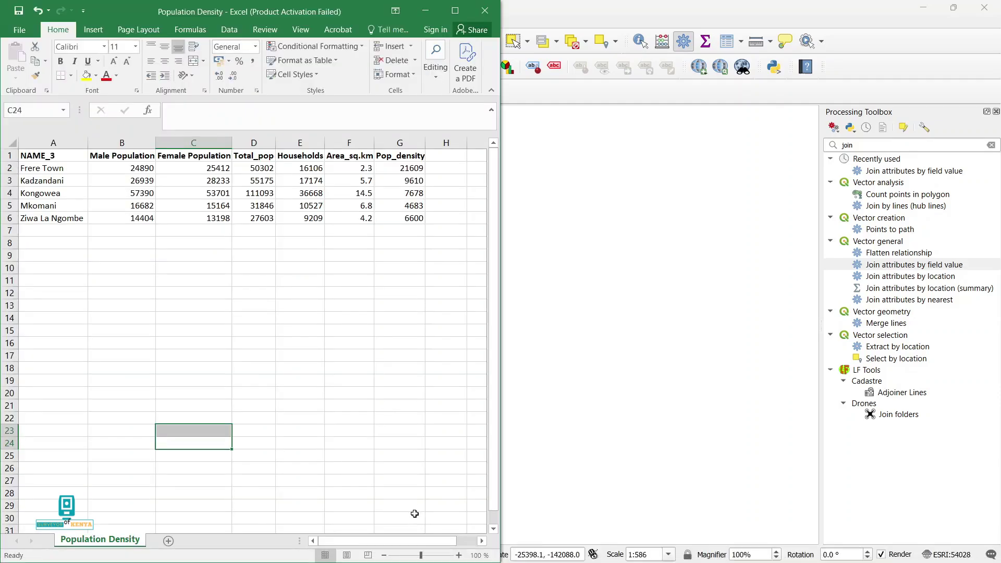
pyautogui.click(425, 10)
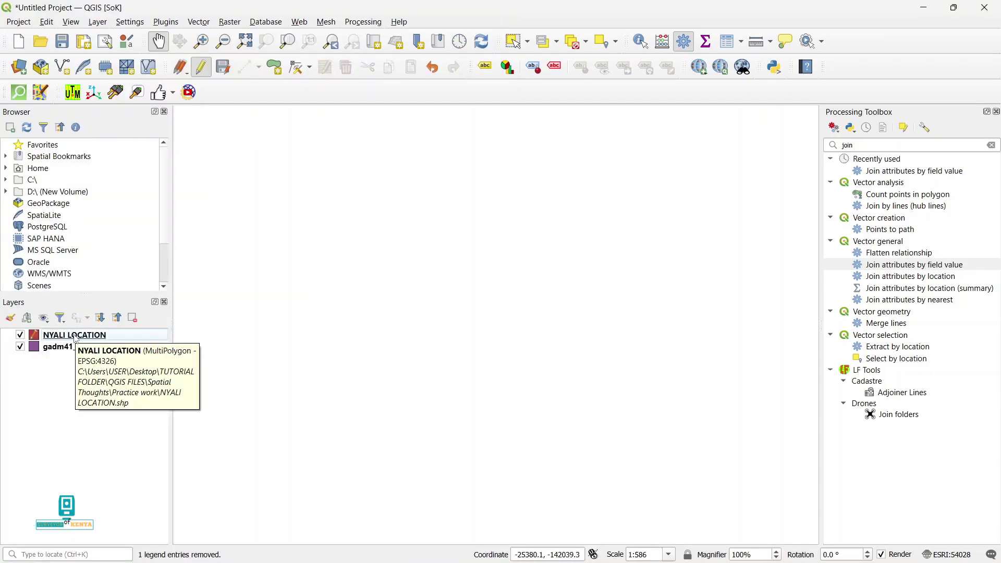
pyautogui.hotkey('alt', 'Tab')
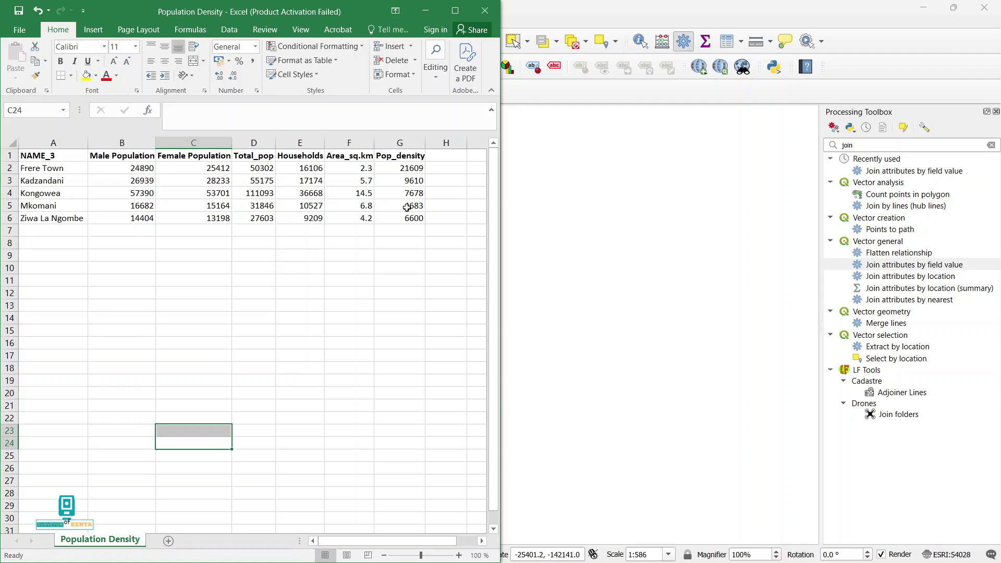
pyautogui.moveTo(318, 562)
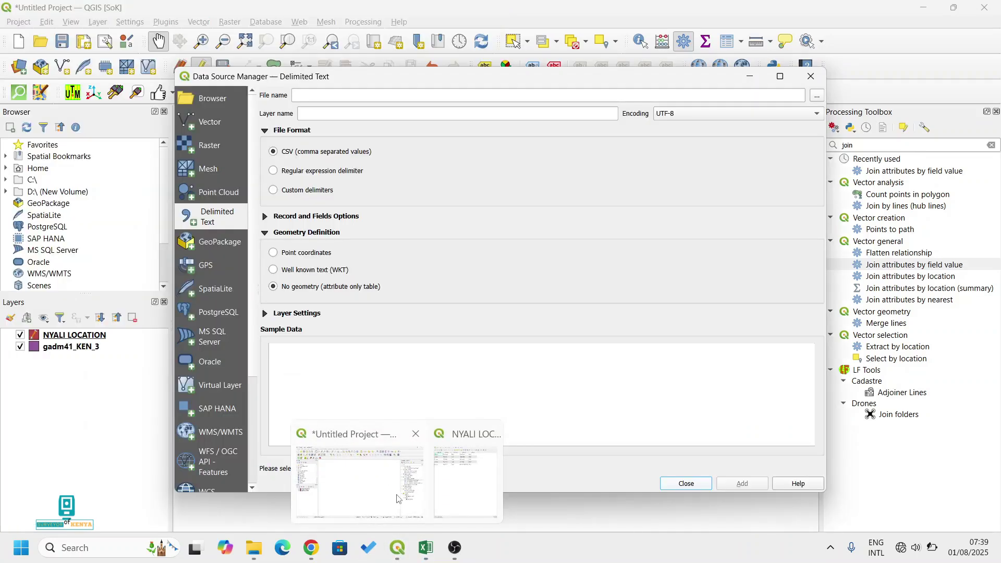
pyautogui.click(459, 494)
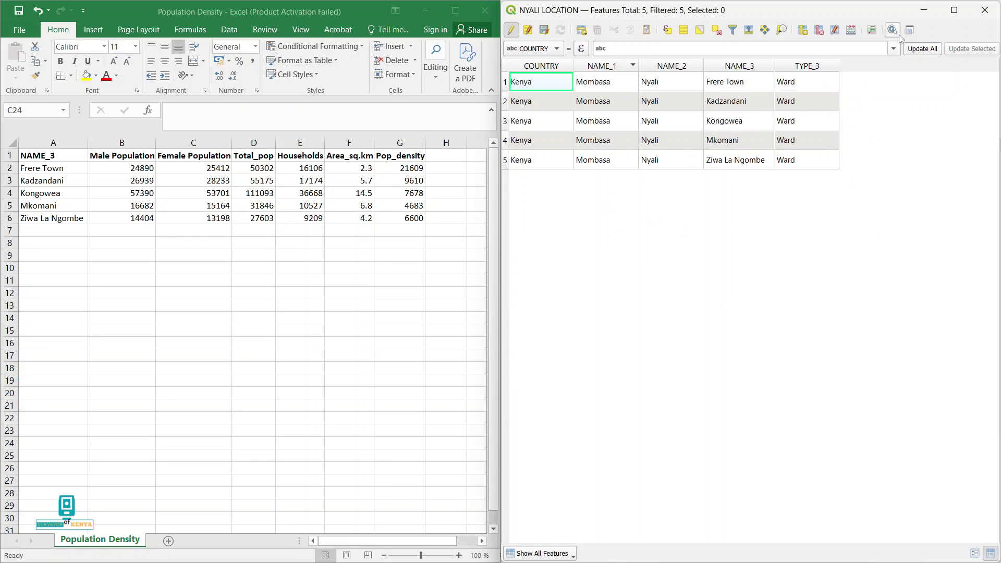
pyautogui.click(924, 10)
pyautogui.click(426, 12)
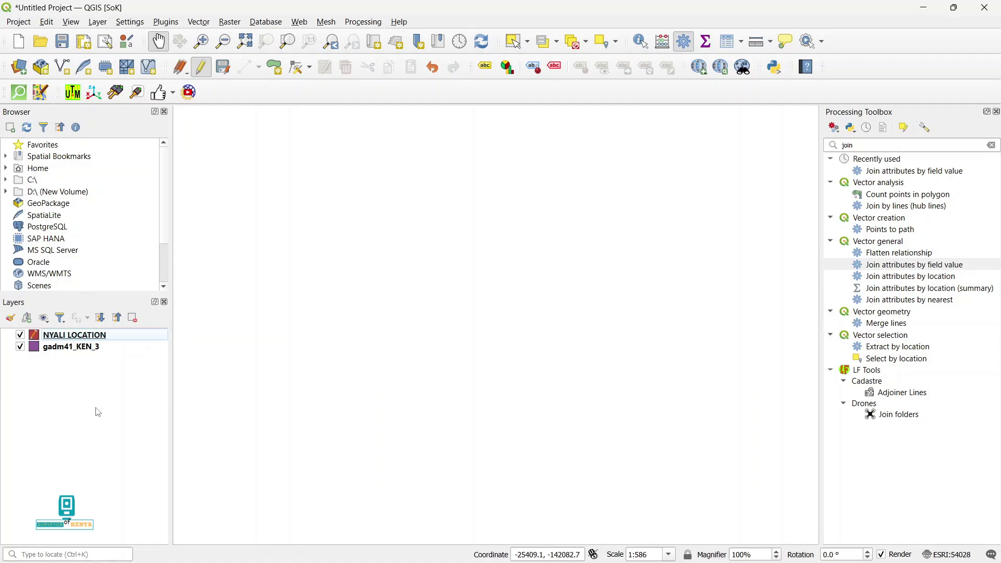
# Step: Load Population Density.csv from the NYALI POPULATION DATA folder as a delimited text layer with no geometry
pyautogui.moveTo(373, 561)
pyautogui.click(19, 67)
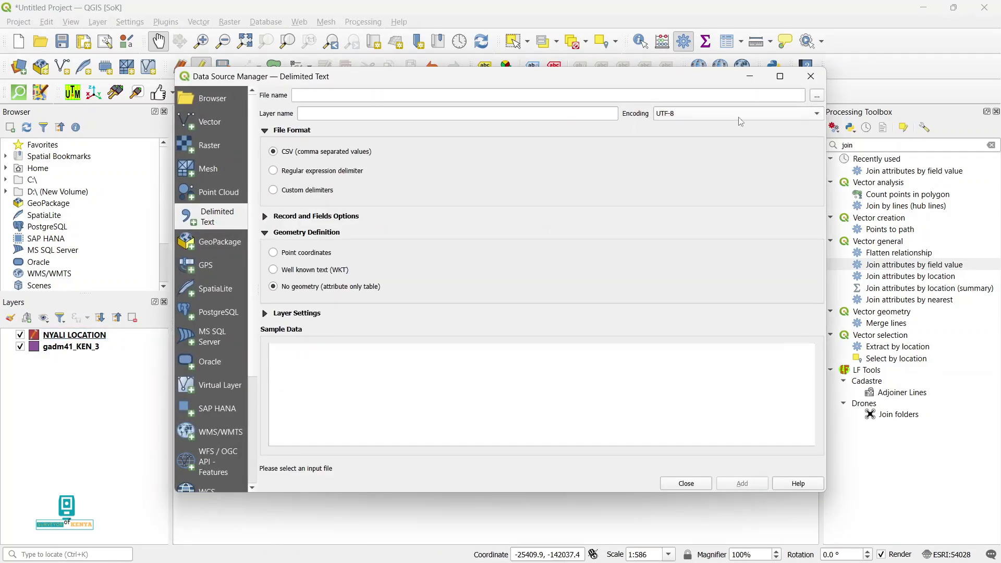
pyautogui.click(817, 96)
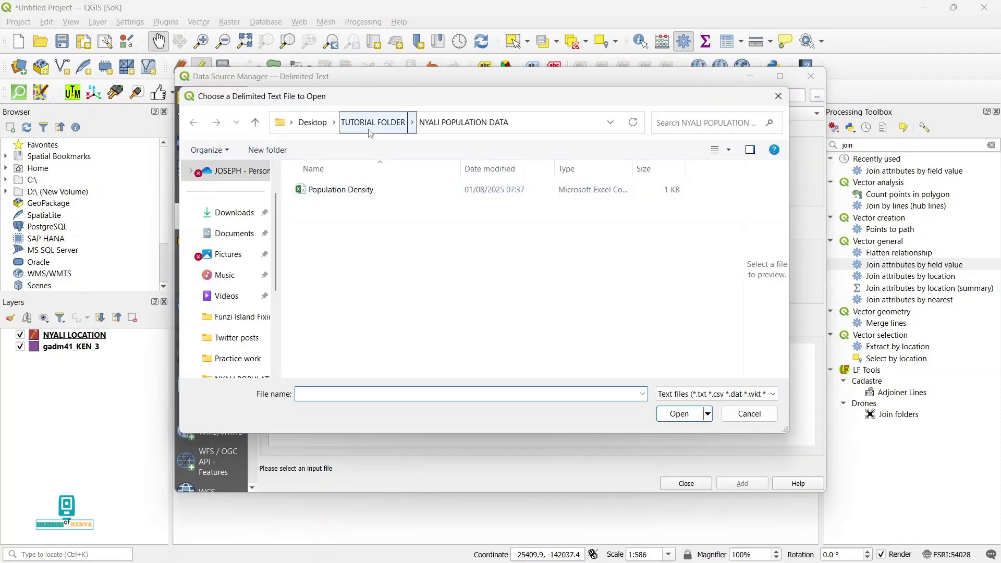
pyautogui.click(350, 194)
pyautogui.click(677, 412)
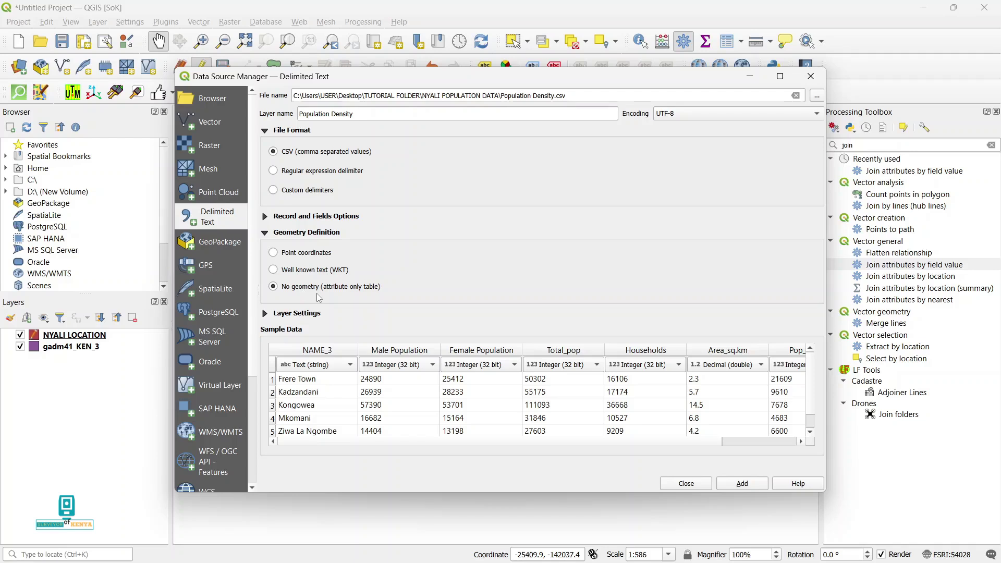
pyautogui.click(273, 253)
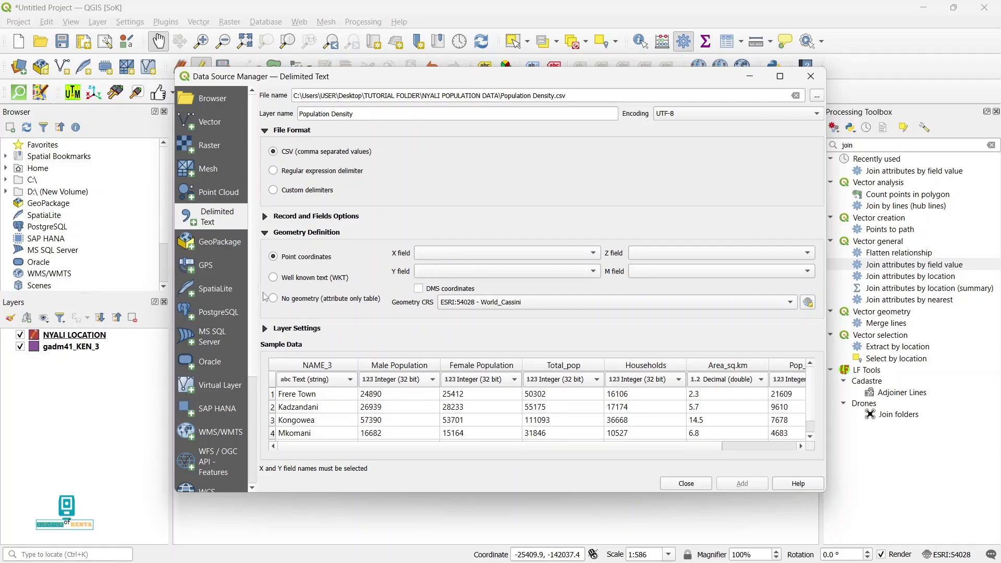
pyautogui.click(280, 299)
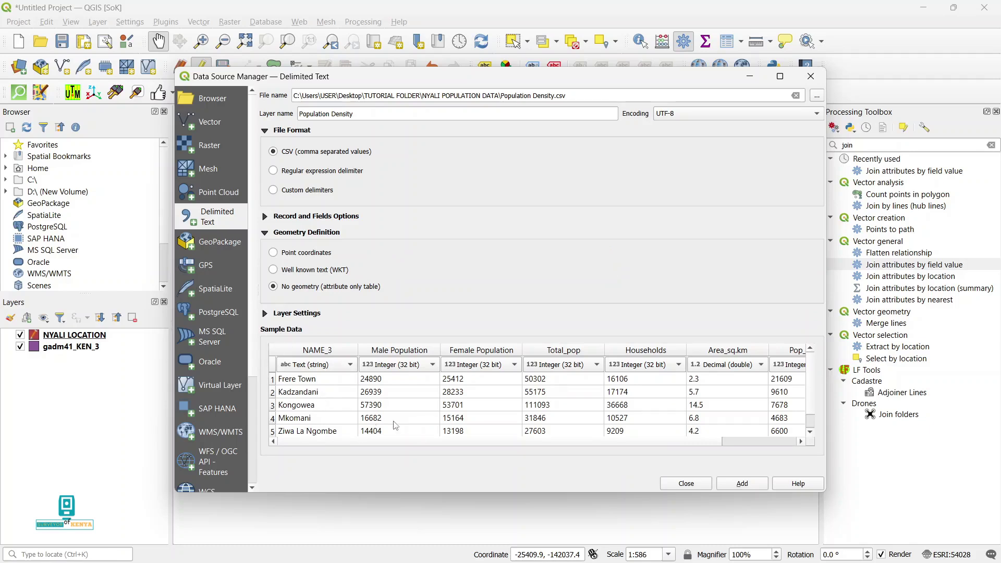
pyautogui.click(737, 487)
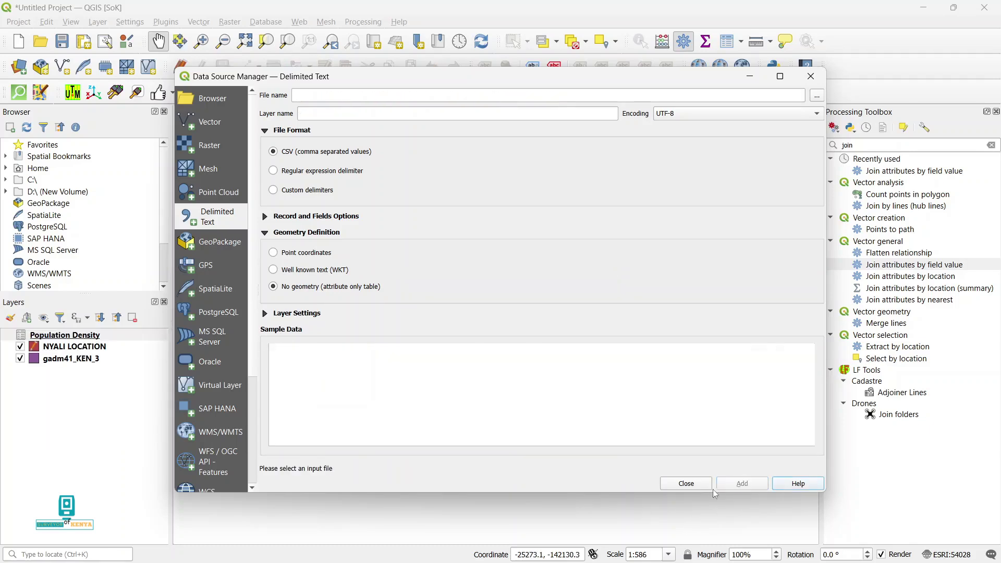
pyautogui.click(685, 484)
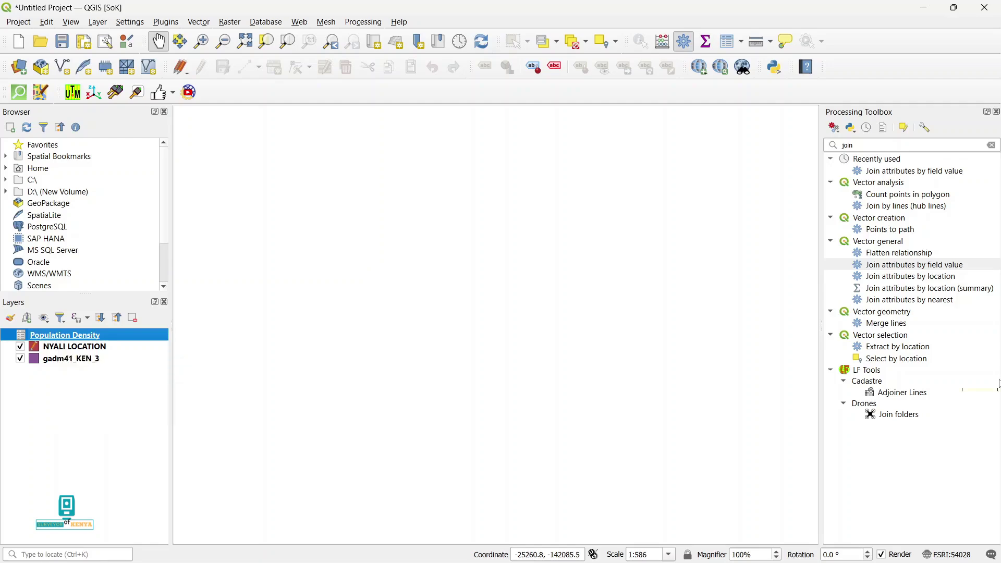
# Step: Replace the Processing Toolbox search with "joi" to filter for the join algorithms
pyautogui.click(993, 147)
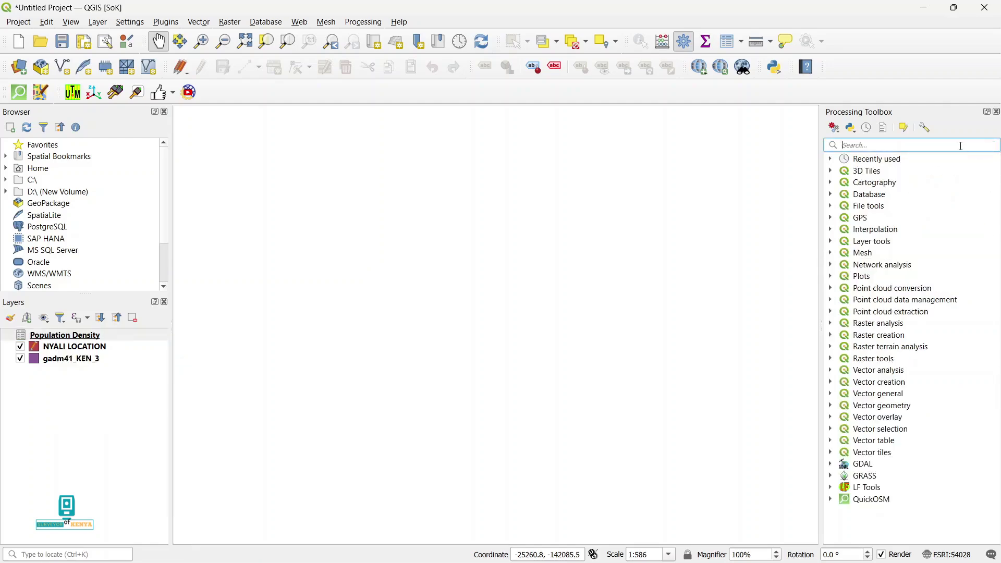
pyautogui.write('joi')
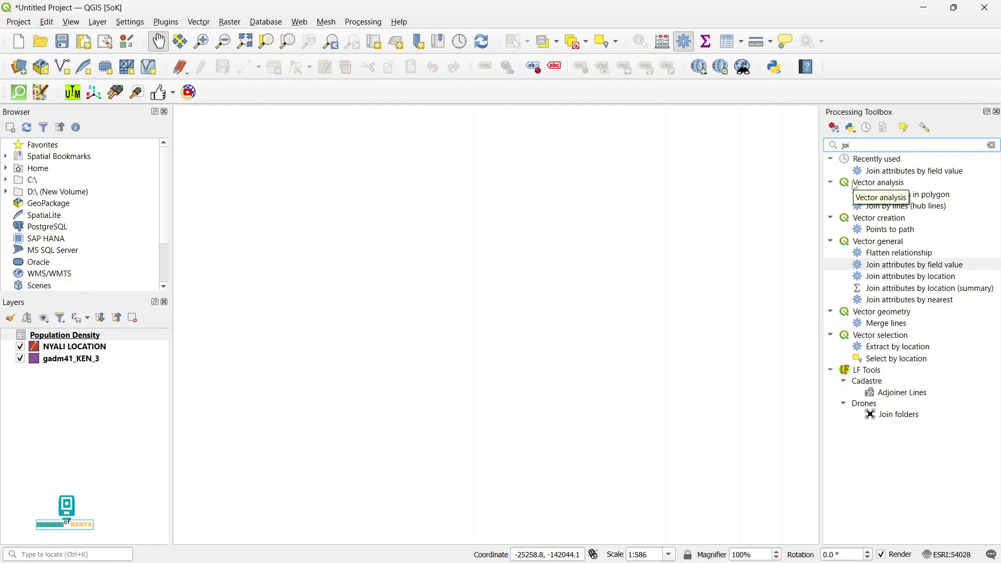
# Step: Hide the Processing Toolbox and show it again
pyautogui.click(365, 22)
pyautogui.click(369, 37)
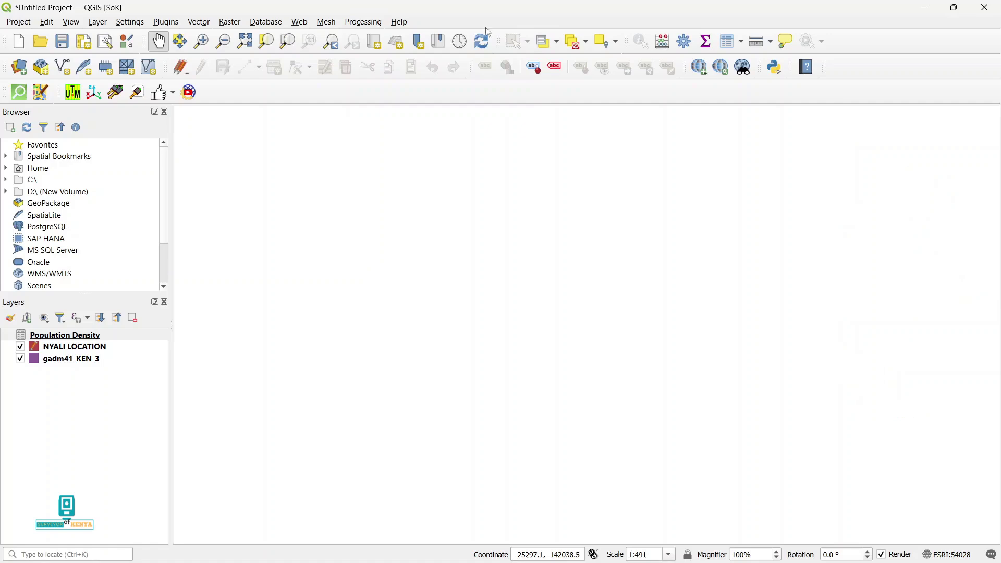
pyautogui.click(372, 22)
pyautogui.click(372, 37)
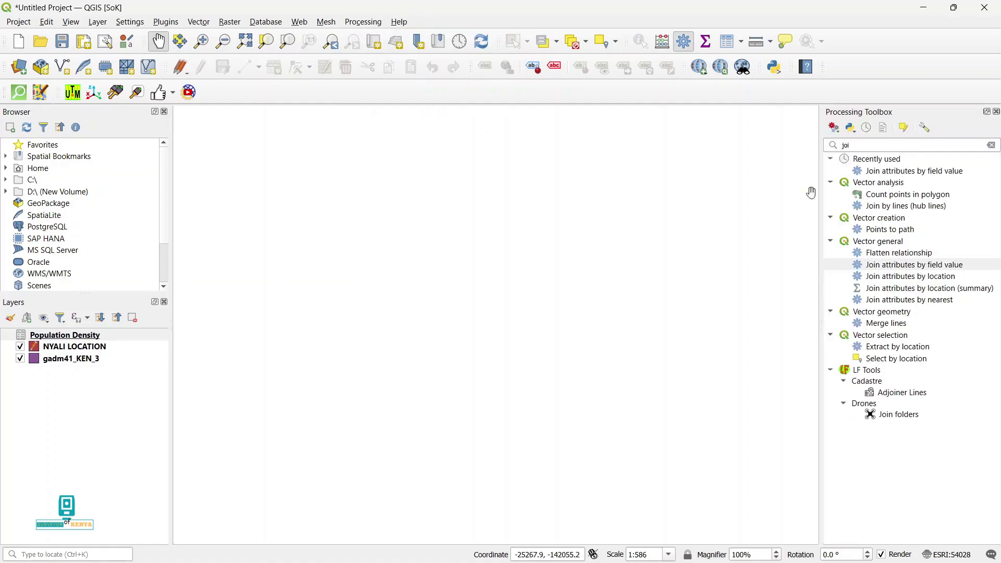
# Step: Extend the tool search to "join", open Join attributes by field value, and set its input layer to NYALI LOCATION
pyautogui.click(869, 146)
pyautogui.write('n')
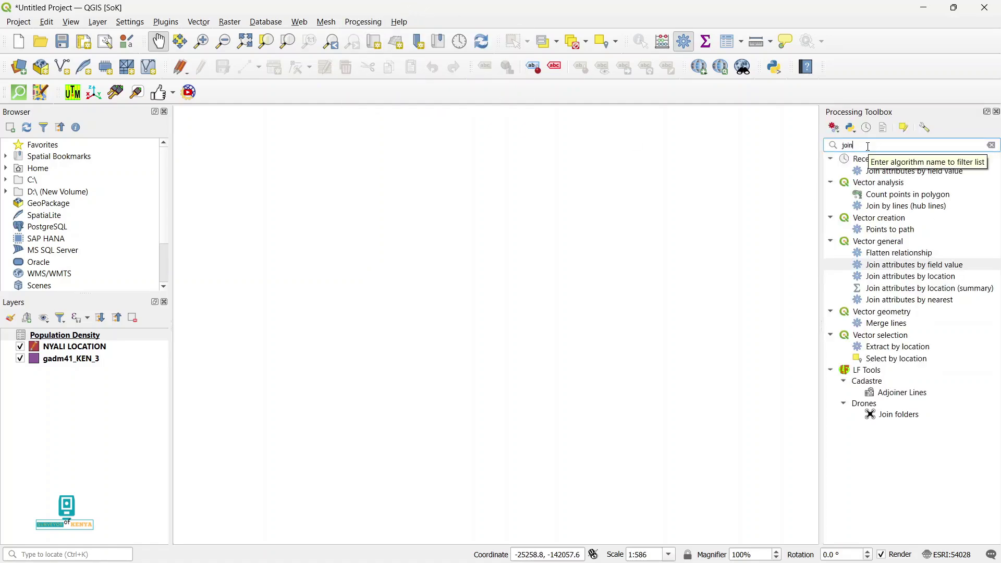
pyautogui.doubleClick(888, 265)
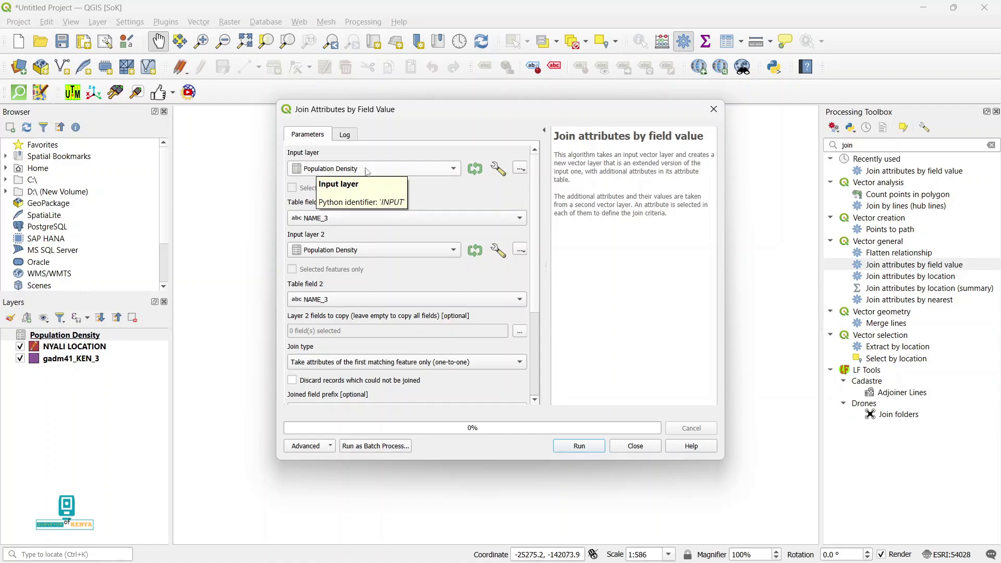
pyautogui.click(453, 171)
pyautogui.click(341, 156)
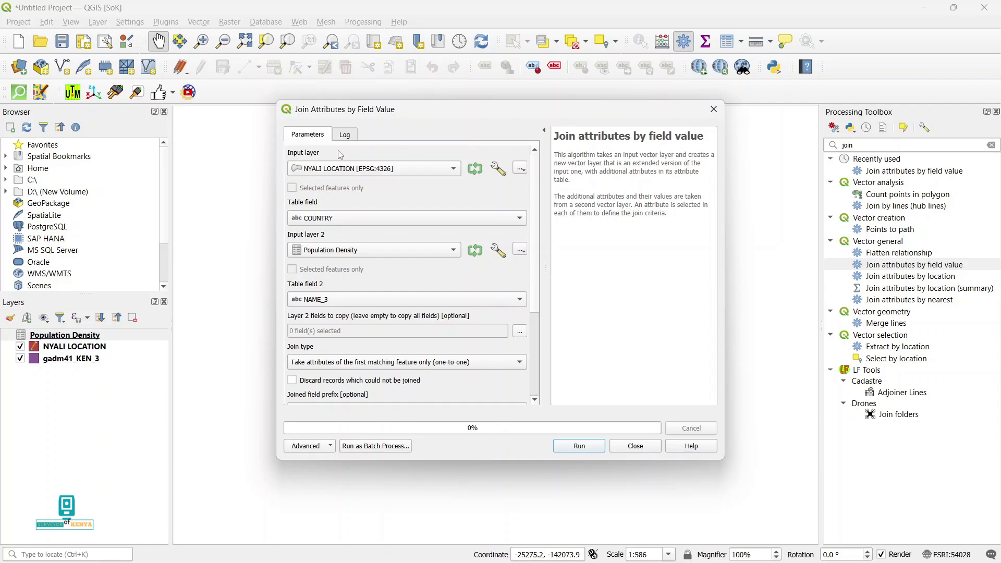
# Step: Check the spreadsheet and the NYALI LOCATION attribute table for their shared column, and set the first table field to NAME_3
pyautogui.click(224, 339)
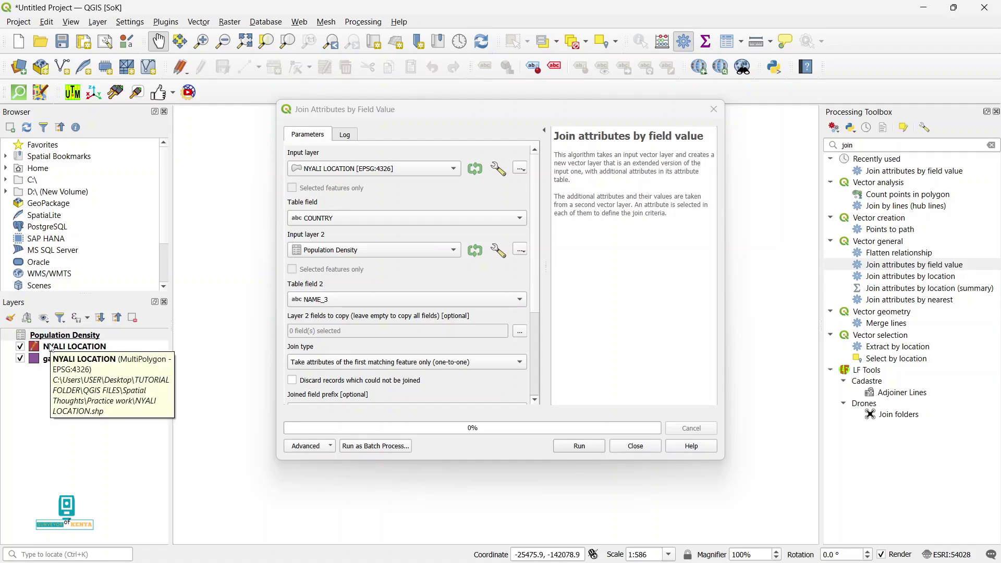
pyautogui.moveTo(368, 562)
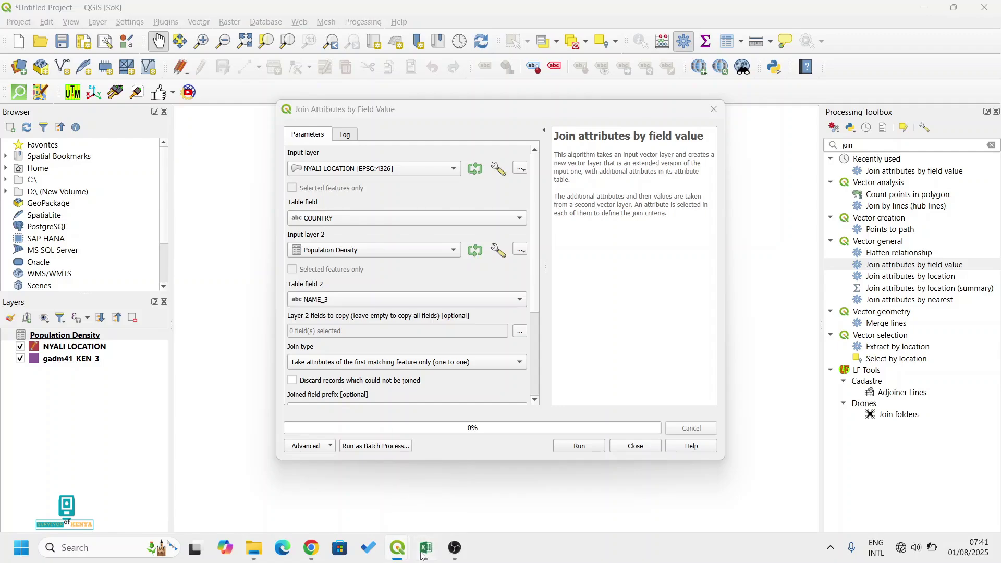
pyautogui.click(427, 548)
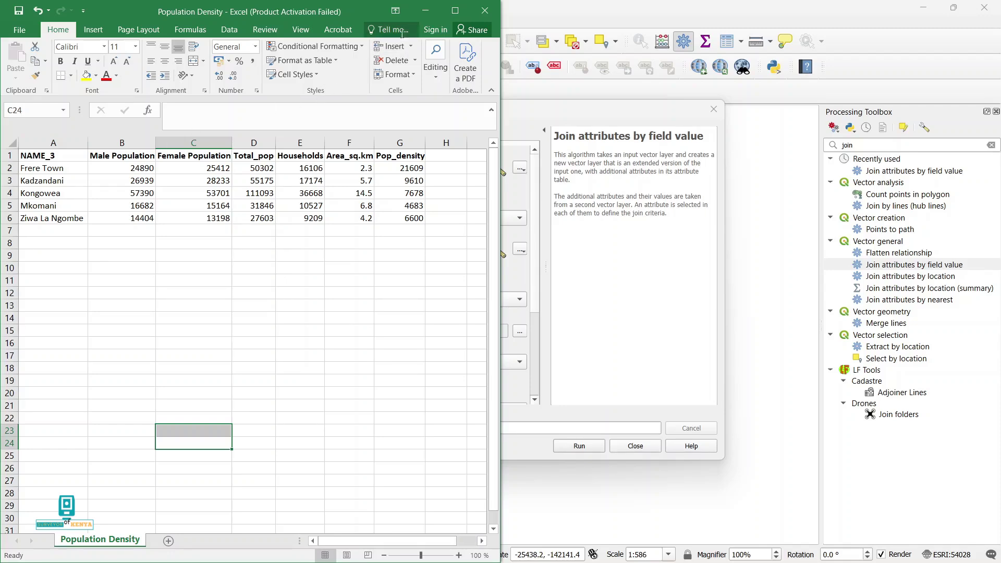
pyautogui.click(431, 14)
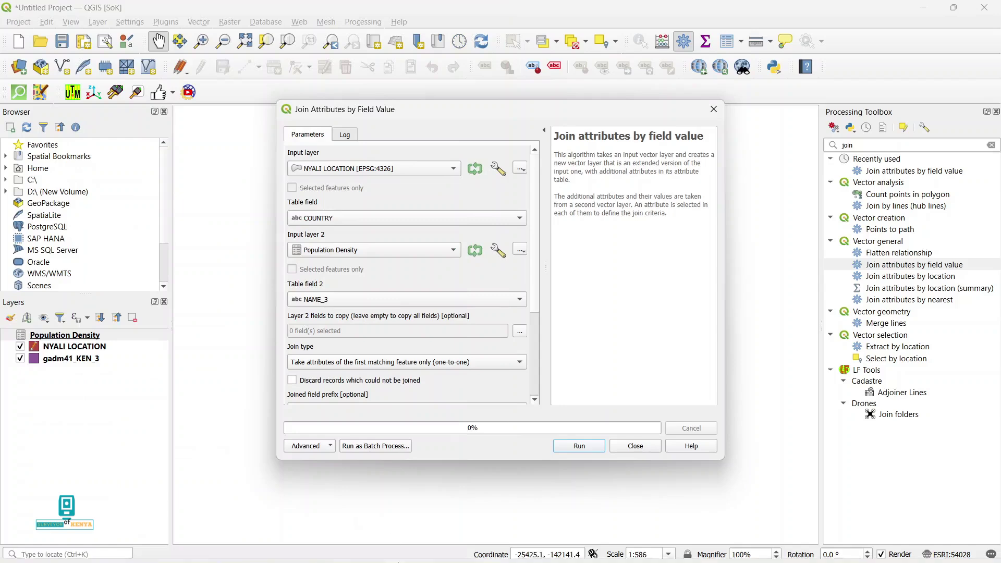
pyautogui.moveTo(398, 548)
pyautogui.click(445, 500)
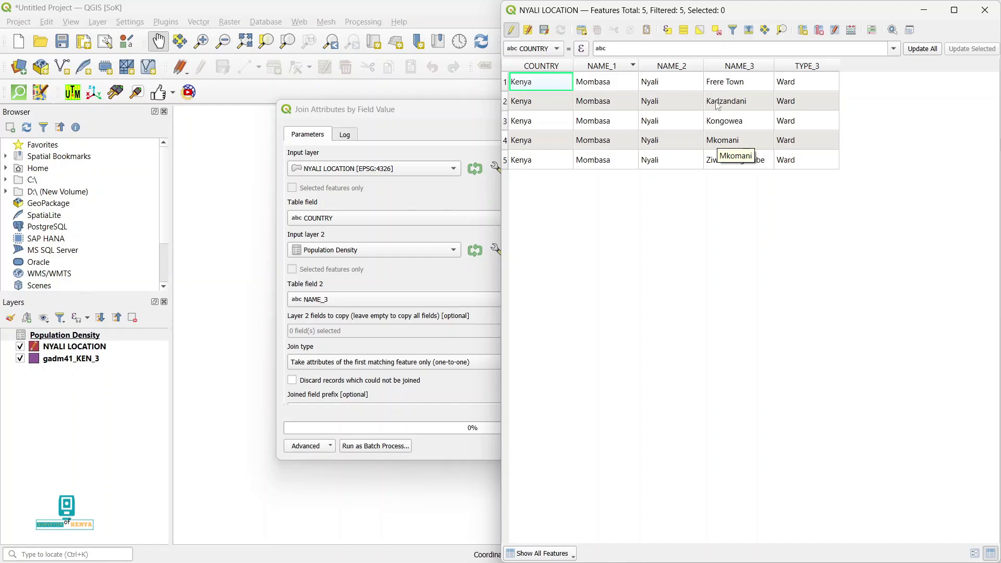
pyautogui.click(924, 11)
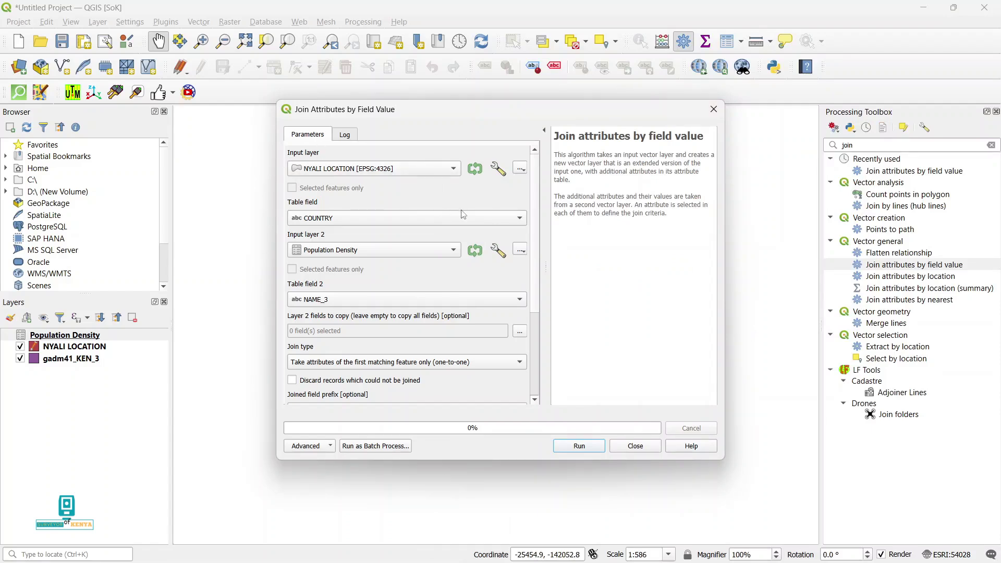
pyautogui.click(520, 218)
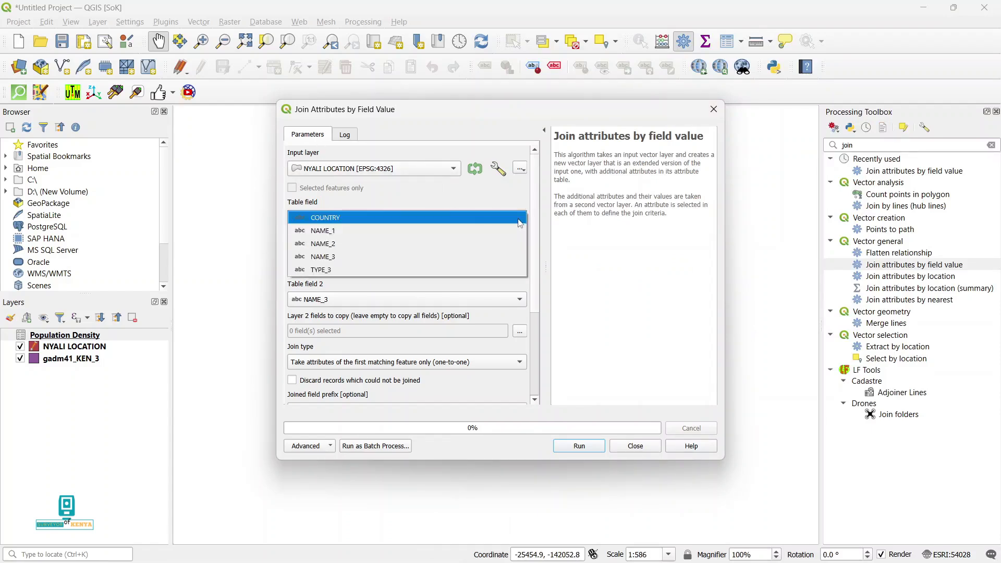
pyautogui.click(337, 253)
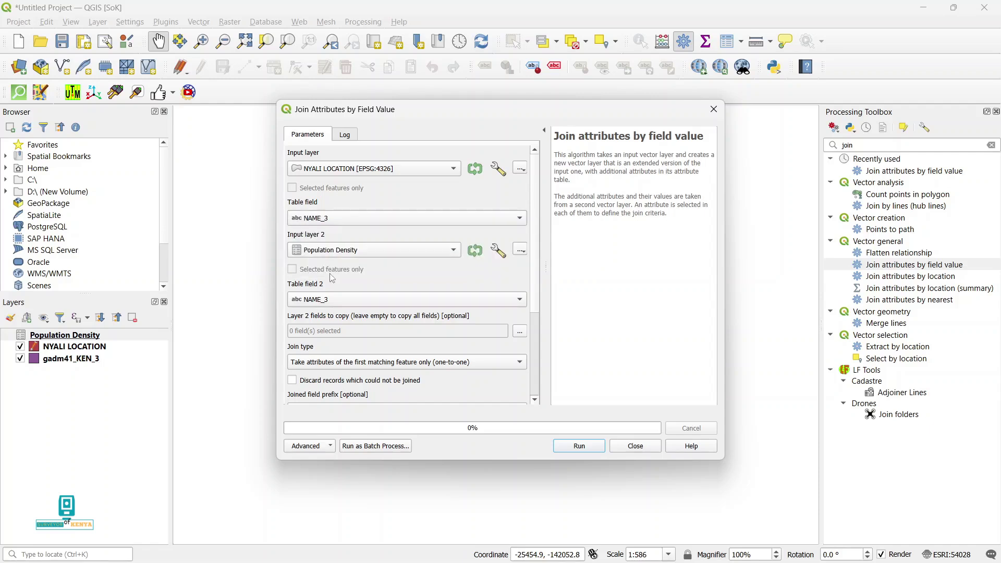
# Step: Set input layer 2 to Population Density with NAME_3 as its matching table field
pyautogui.click(453, 254)
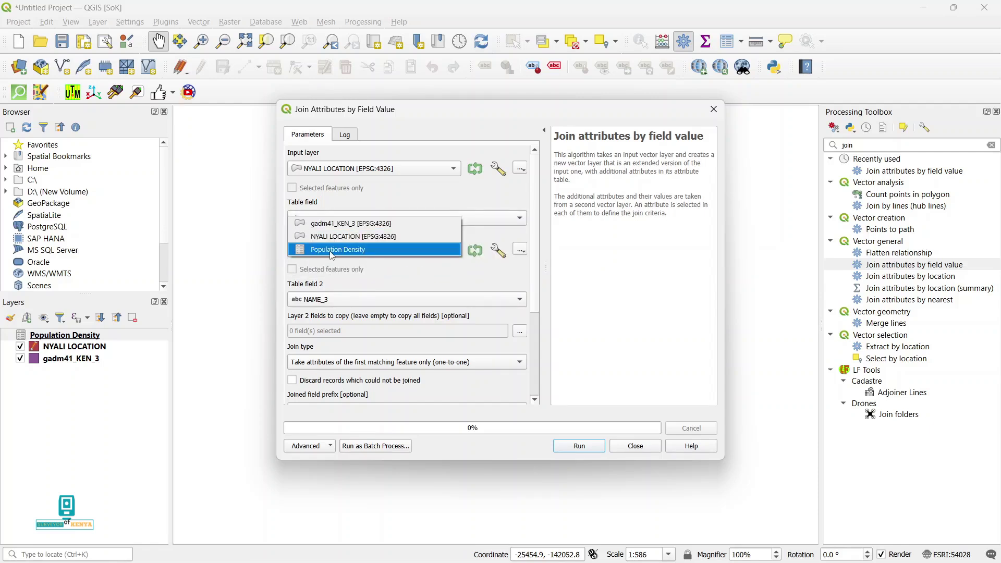
pyautogui.click(332, 250)
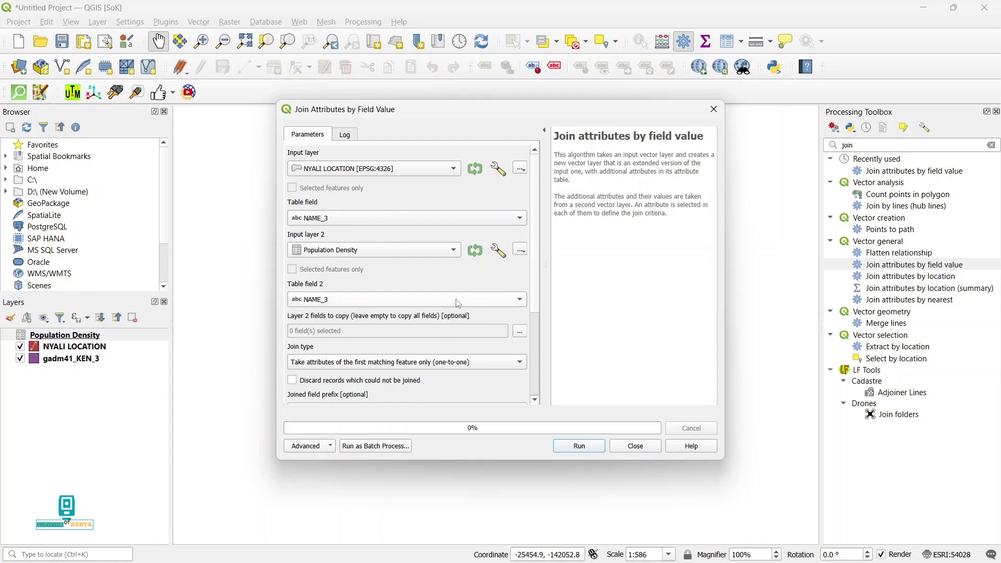
pyautogui.click(521, 304)
pyautogui.click(321, 302)
# Step: Choose only Total_pop and Area_sq.km as the layer 2 fields to copy in the join
pyautogui.click(521, 332)
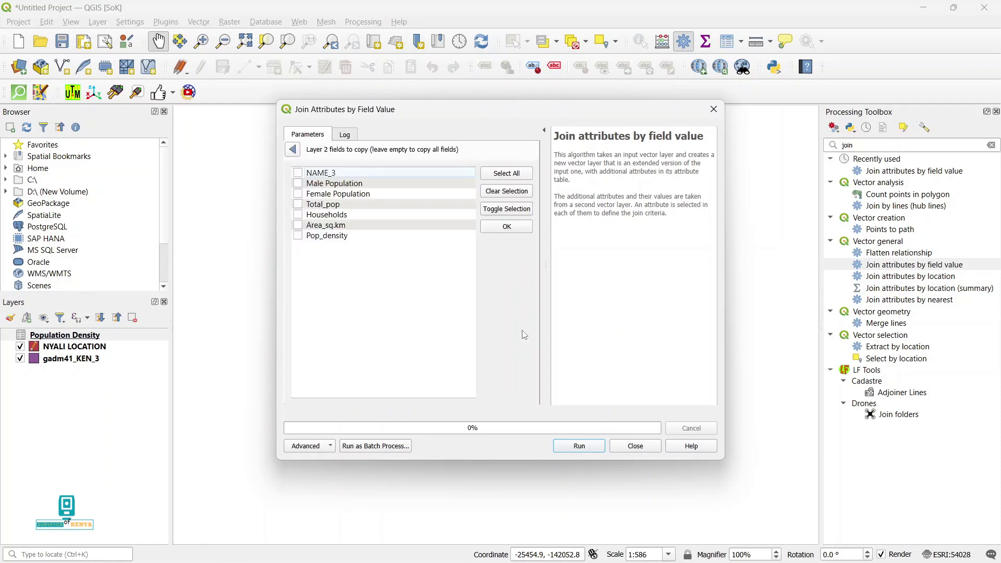
pyautogui.click(299, 205)
pyautogui.click(299, 227)
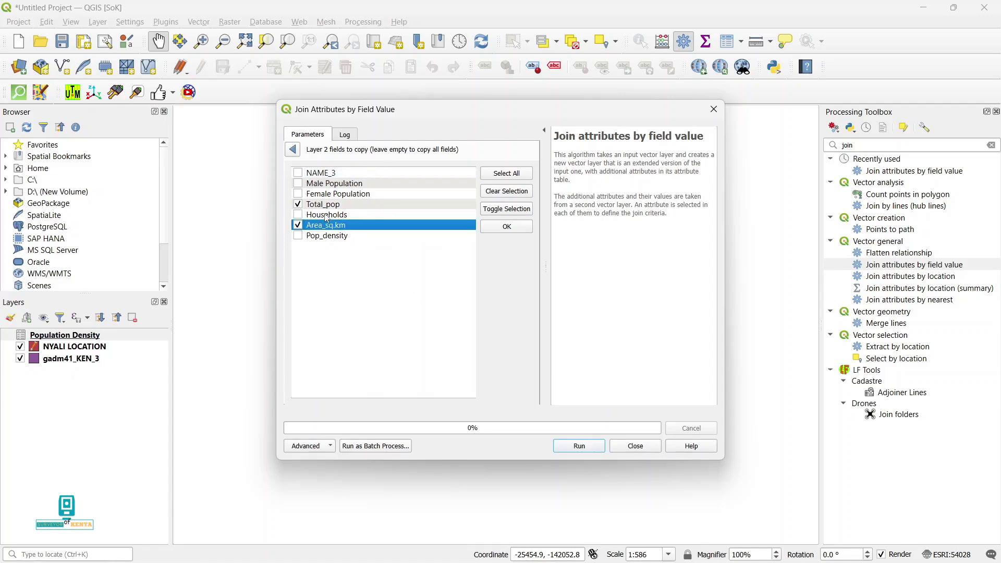
pyautogui.click(507, 228)
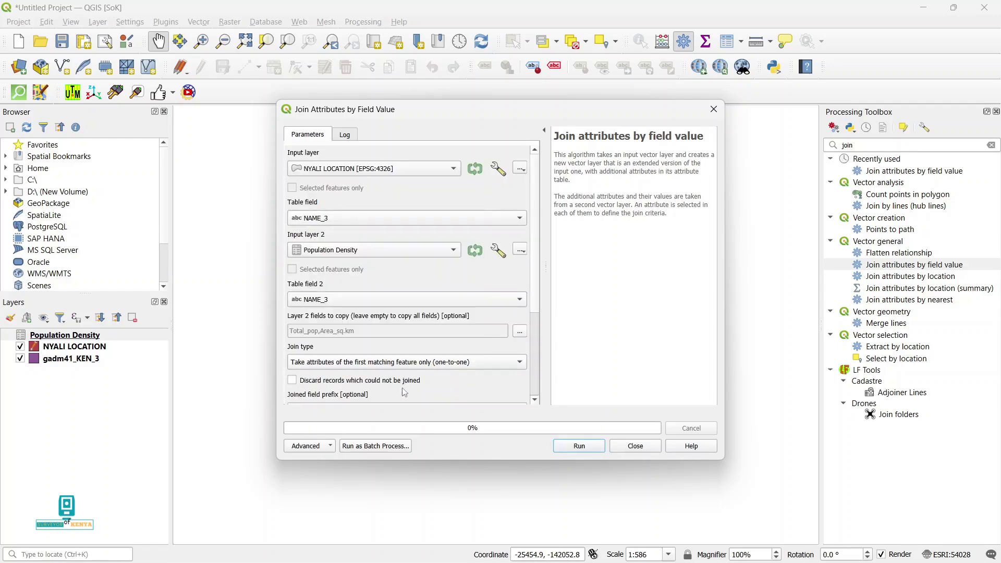
pyautogui.scroll(-3, 379, 377)
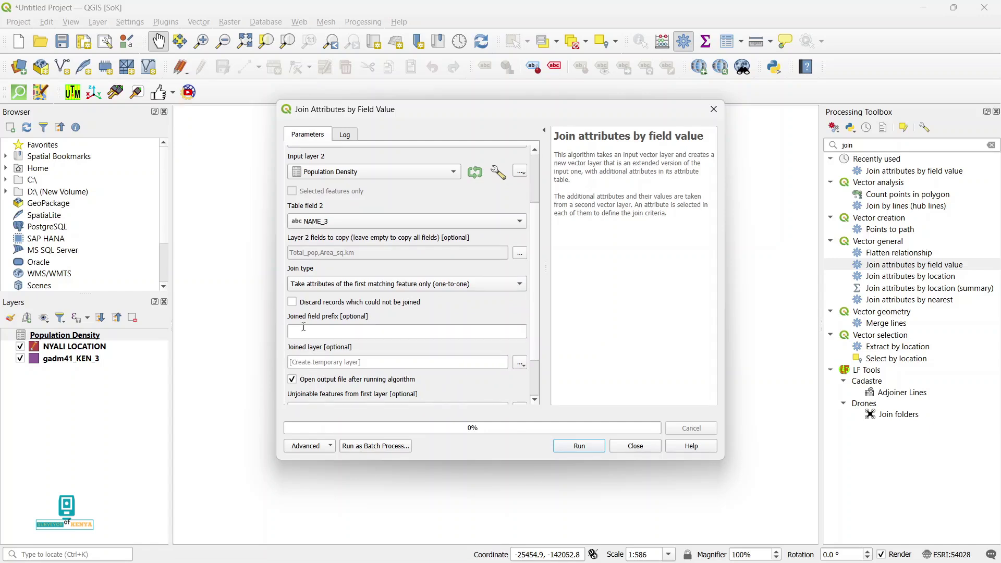
# Step: Set the joined layer to save as a GPKG file named JOINED POPULATION DATA in the NYALI POPULATION DATA folder
pyautogui.click(520, 364)
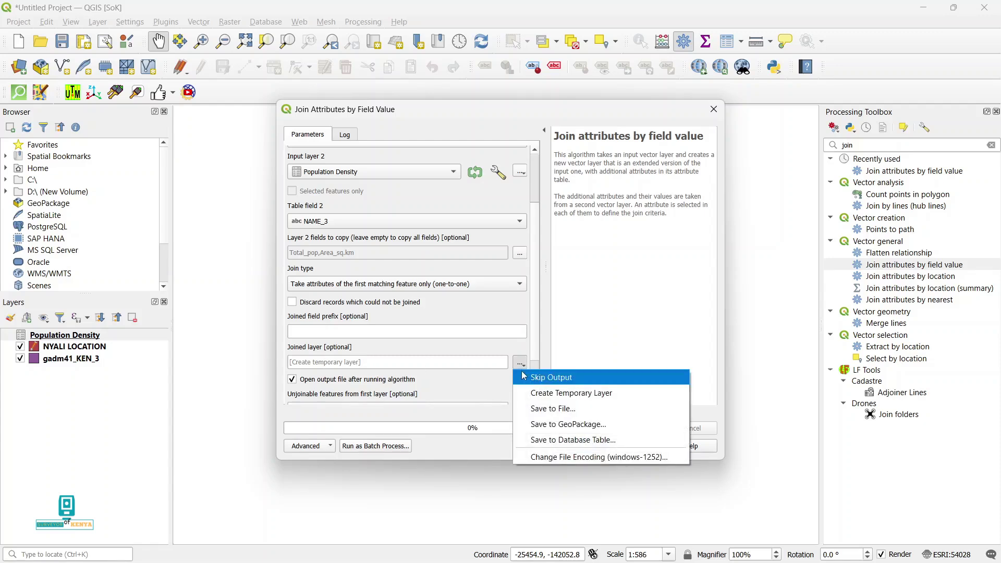
pyautogui.click(540, 409)
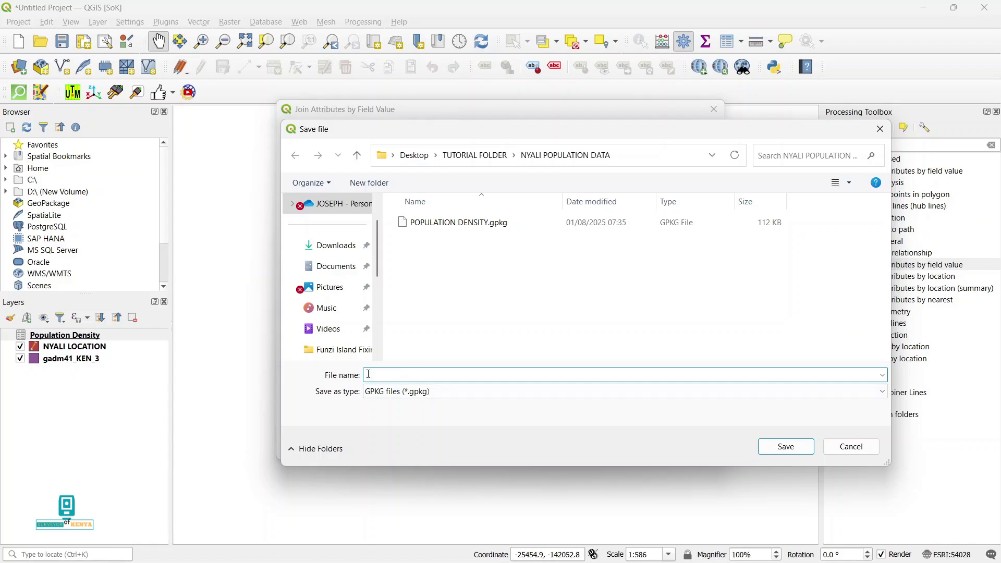
pyautogui.press('BackSpace')
pyautogui.press('BackSpace')
pyautogui.press('BackSpace')
pyautogui.write('JOINED POPULATION DATA')
pyautogui.click(884, 395)
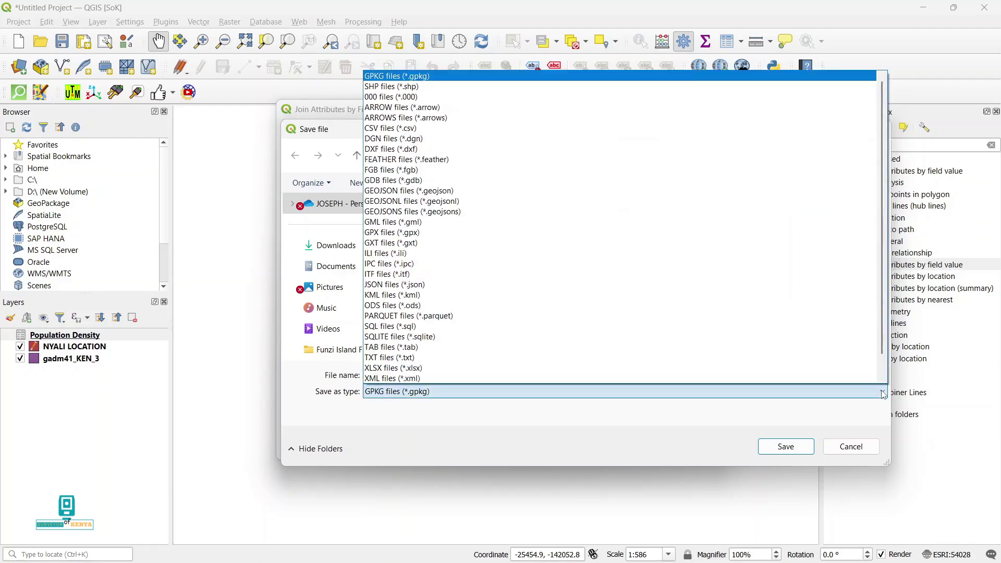
pyautogui.click(430, 78)
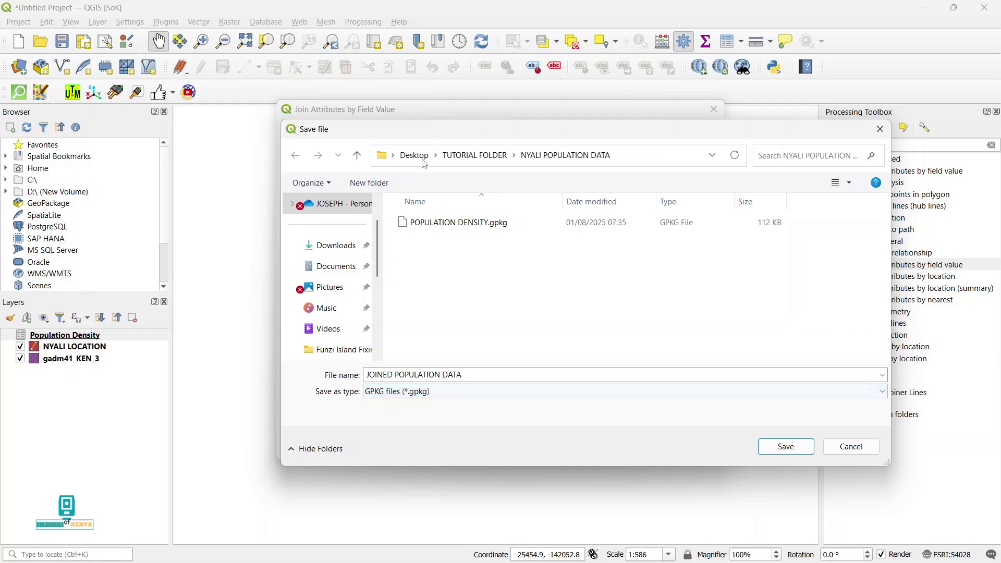
pyautogui.click(786, 447)
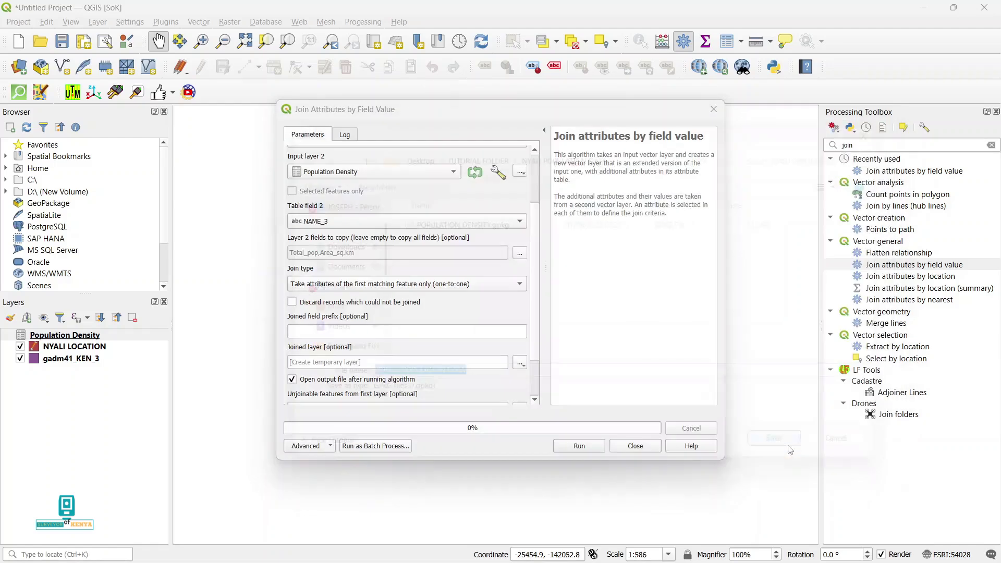
# Step: Run the Join attributes by field value tool and close its dialog
pyautogui.click(580, 451)
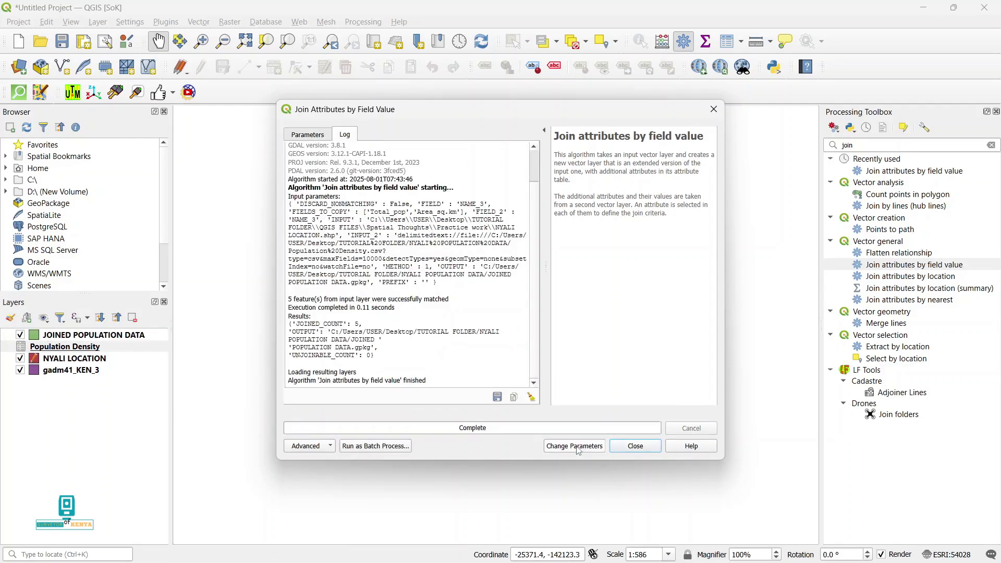
pyautogui.click(632, 449)
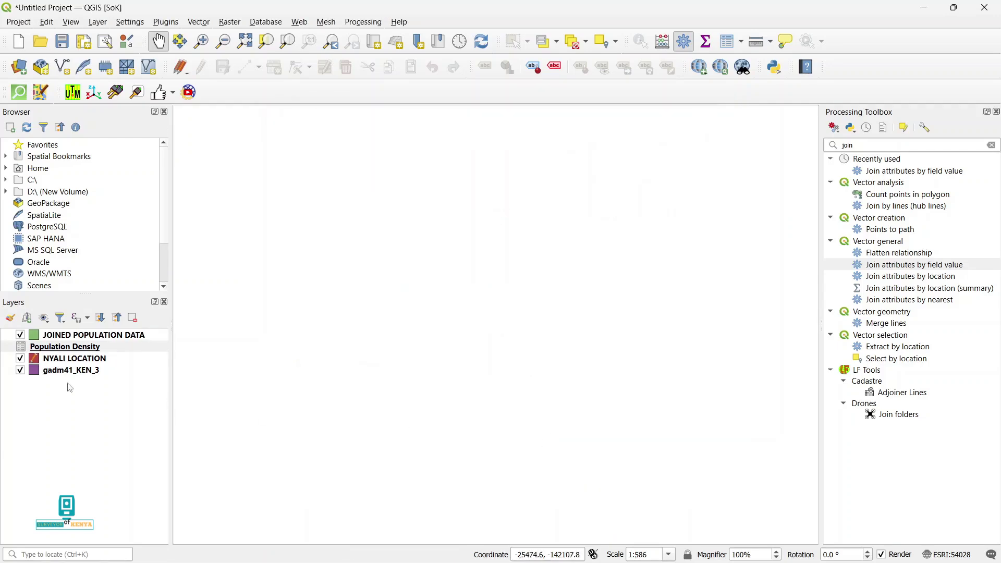
# Step: Check the attribute table of the JOINED POPULATION DATA layer for the joined Total_pop and Area_sq.km fields
pyautogui.click(89, 337)
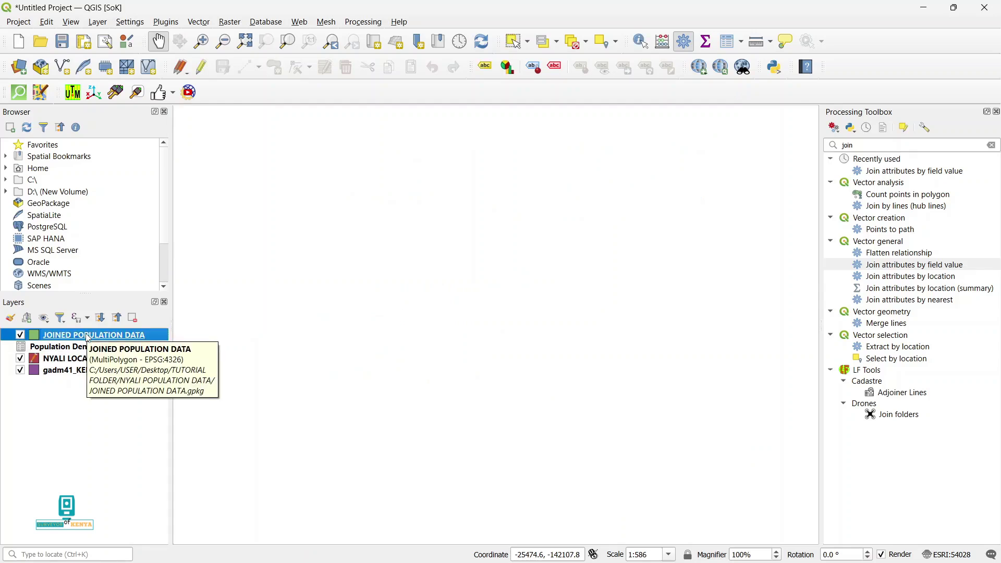
pyautogui.rightClick(89, 338)
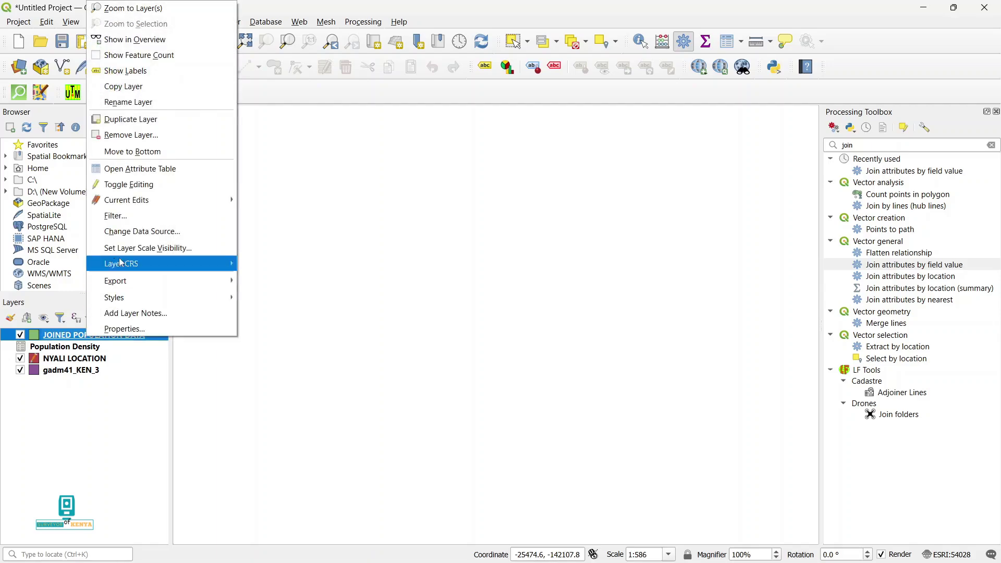
pyautogui.click(134, 169)
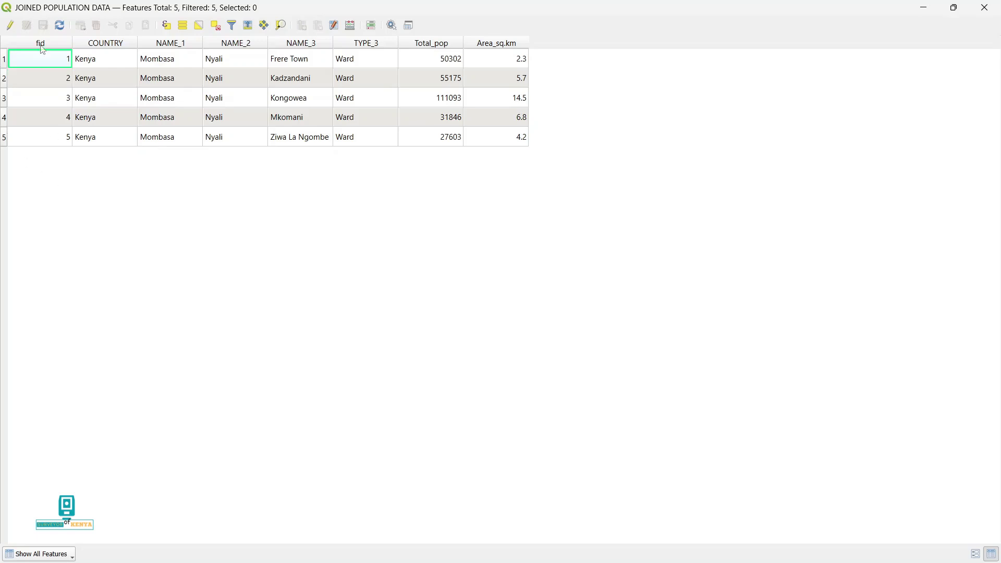
pyautogui.click(994, 11)
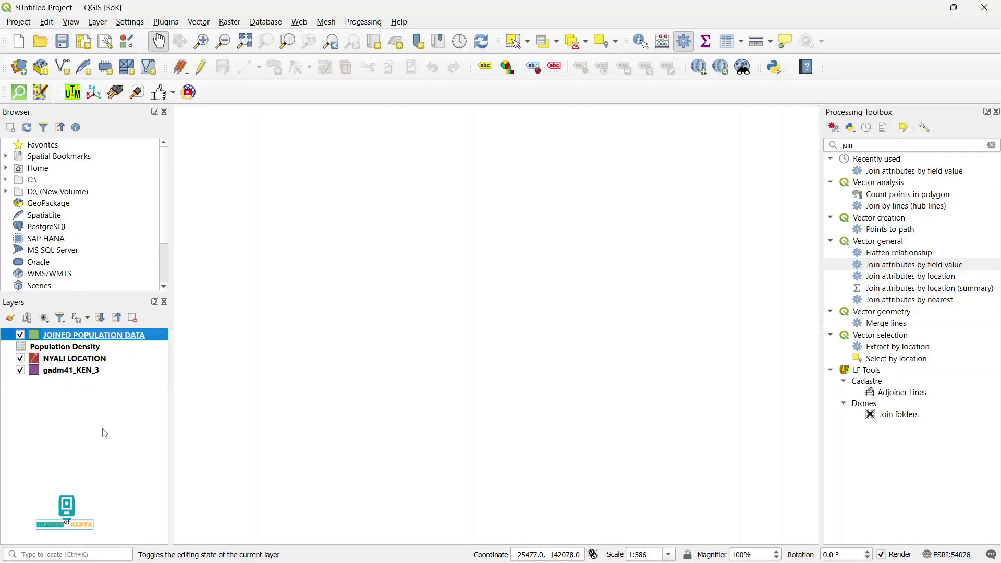